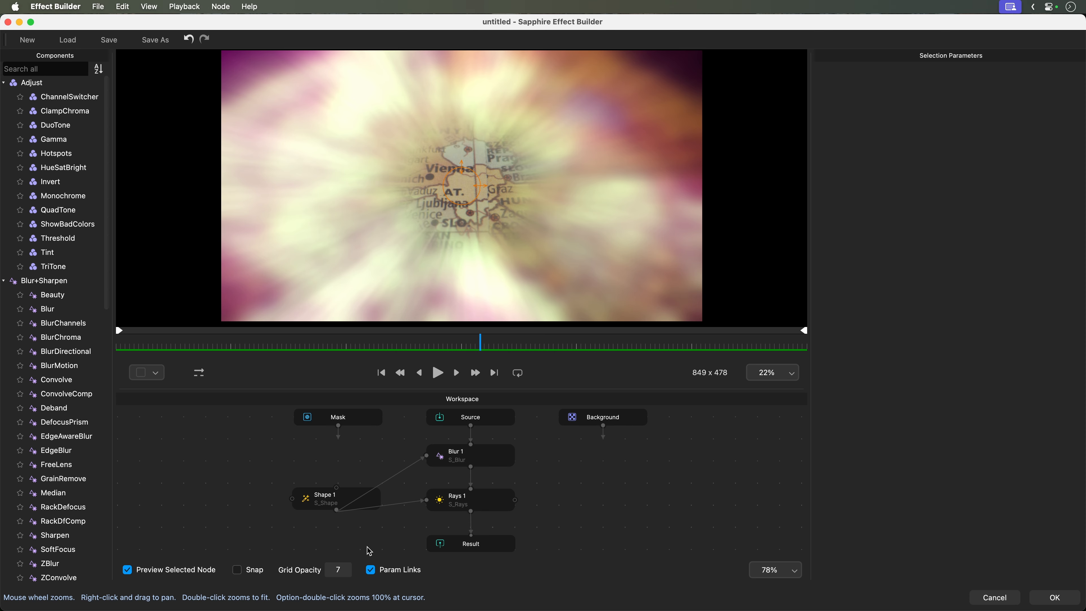
- Examine the Shape 1, Blur 1 and Rays 1 nodes one at a time in the preview
{"action": "left_click", "coordinate": [311, 499]}
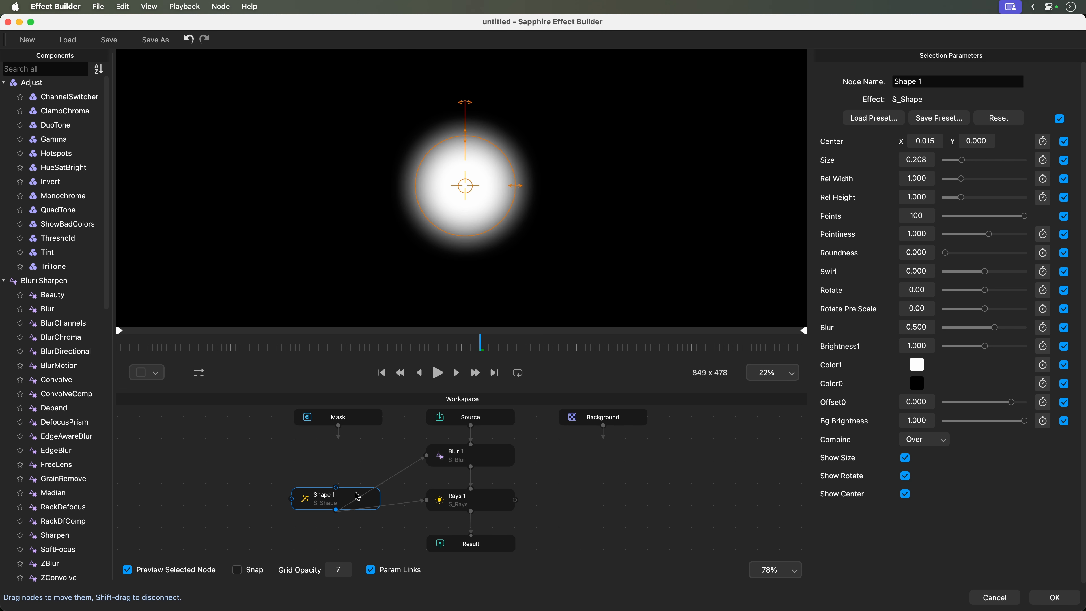
{"action": "left_click", "coordinate": [501, 460]}
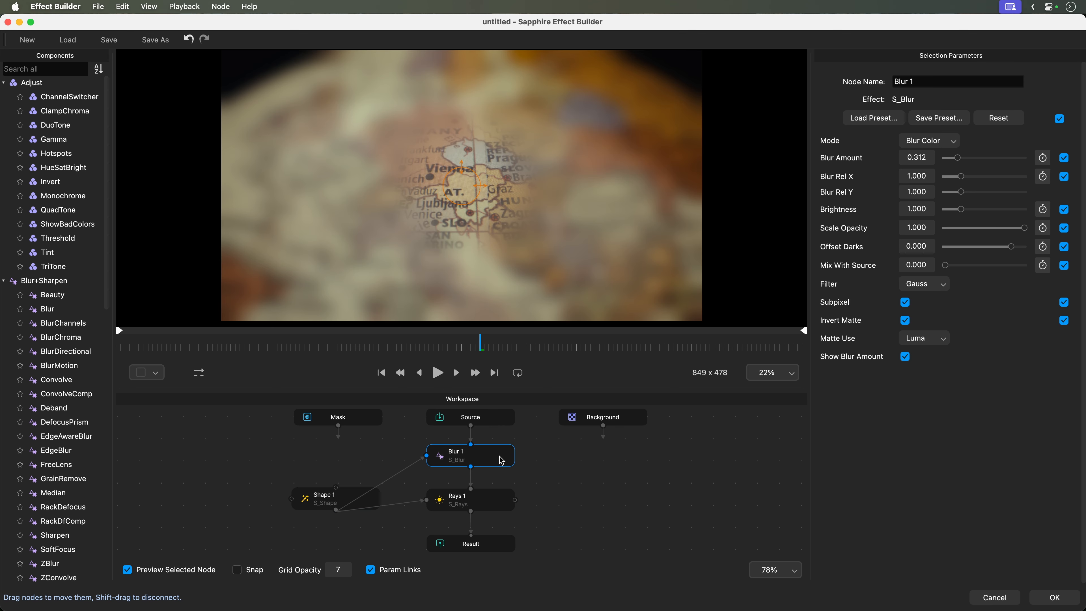
{"action": "left_click", "coordinate": [488, 511]}
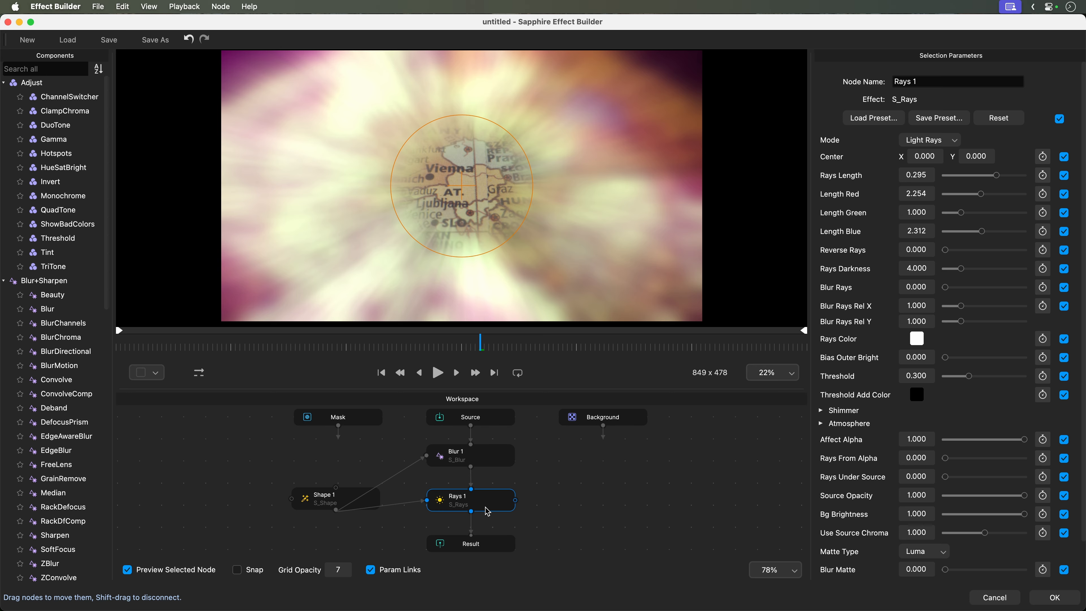
- Turn off previewing of the selected node, play back the full effect and scrub to a frame near the middle of the clip
{"action": "left_click", "coordinate": [188, 570]}
{"action": "left_click", "coordinate": [437, 373]}
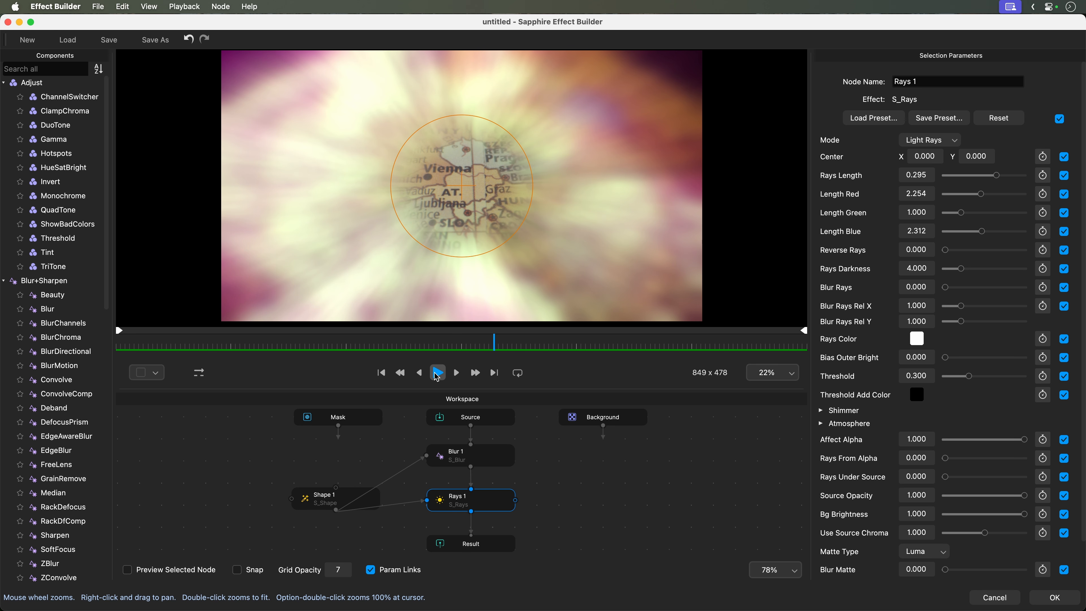
{"action": "left_click", "coordinate": [436, 375]}
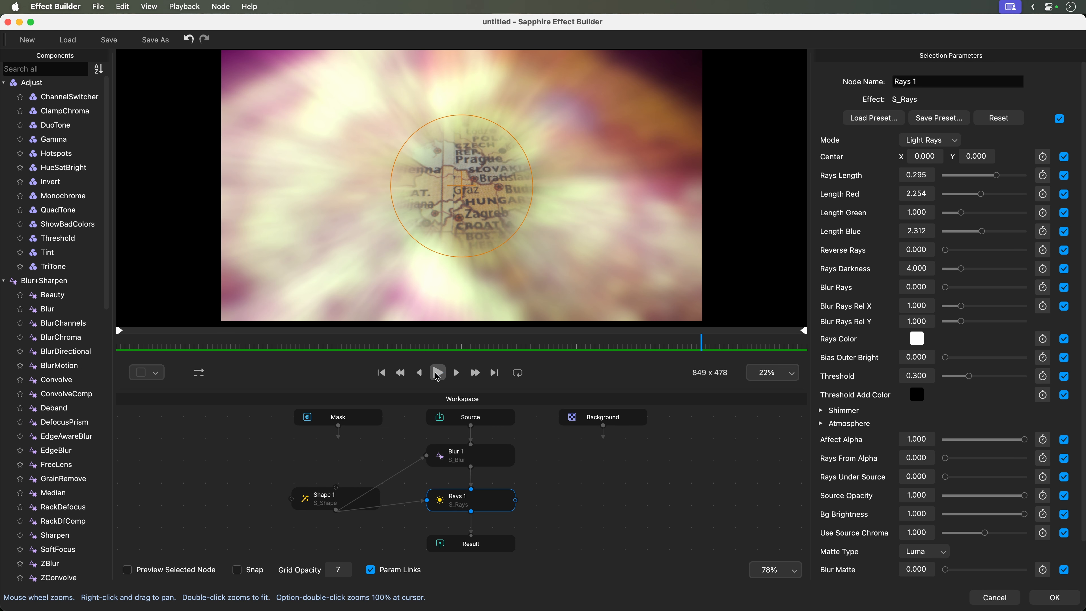
{"action": "left_click", "coordinate": [419, 341]}
{"action": "left_click", "coordinate": [462, 345]}
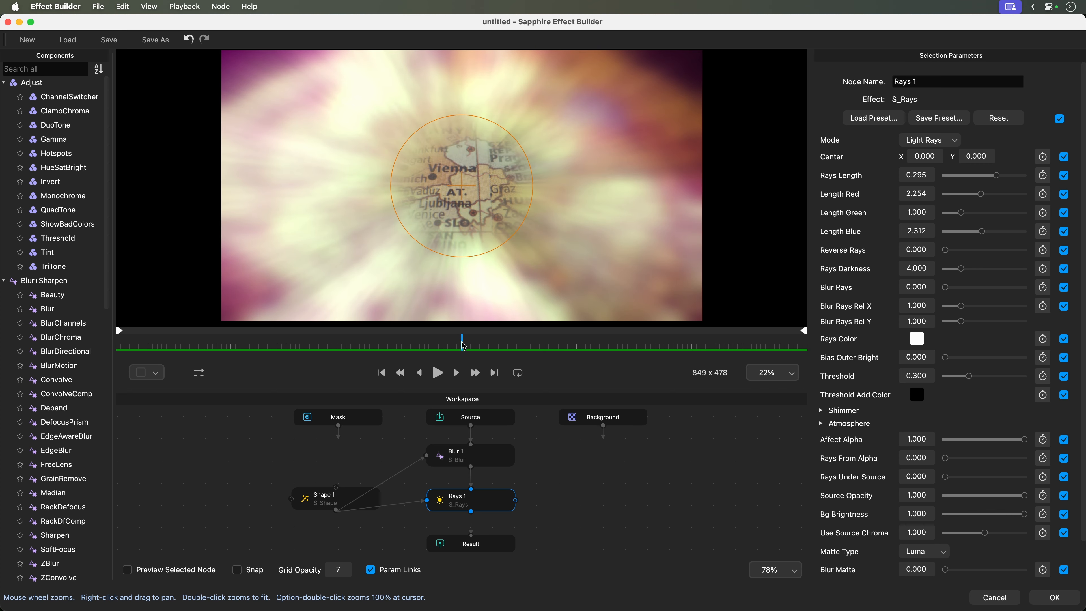
- Try moving the Shape 1 center to about X -0.375, Y 0.019 in the preview and undo the move
{"action": "left_click", "coordinate": [325, 502]}
{"action": "left_click_drag", "start_coordinate": [473, 189], "coordinate": [380, 183]}
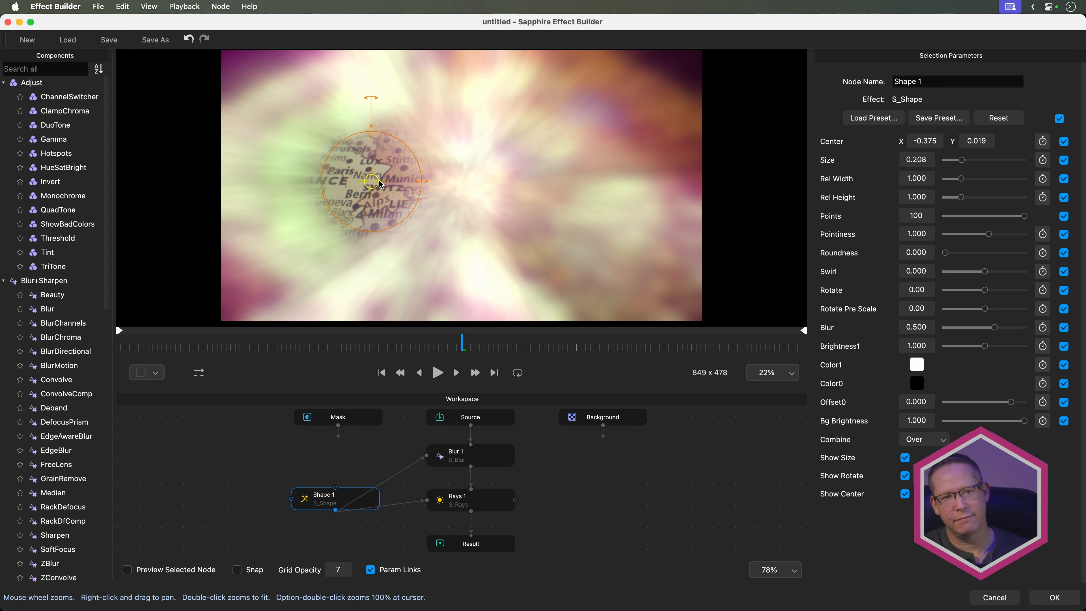
{"action": "key", "text": "super+z"}
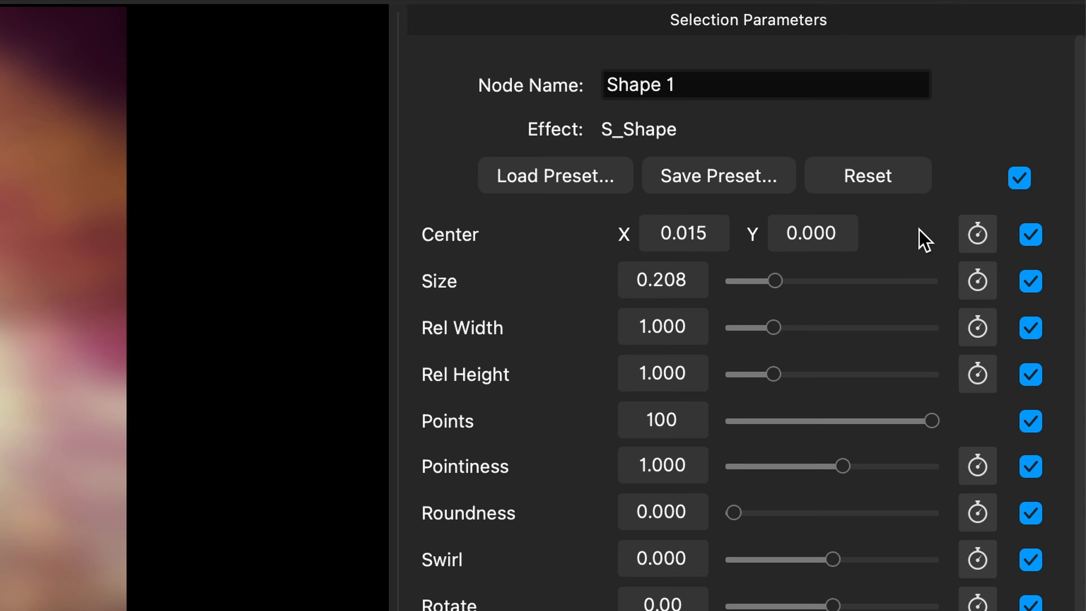
- Make the Center parameter of the Shape 1 node a driver
{"action": "left_click", "coordinate": [985, 235]}
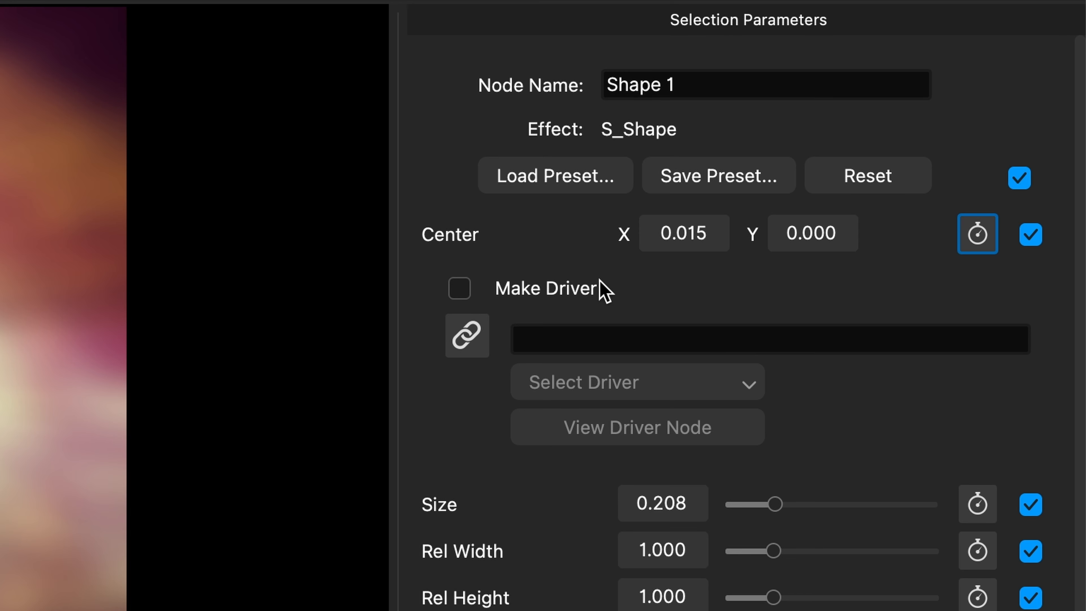
{"action": "left_click", "coordinate": [457, 290]}
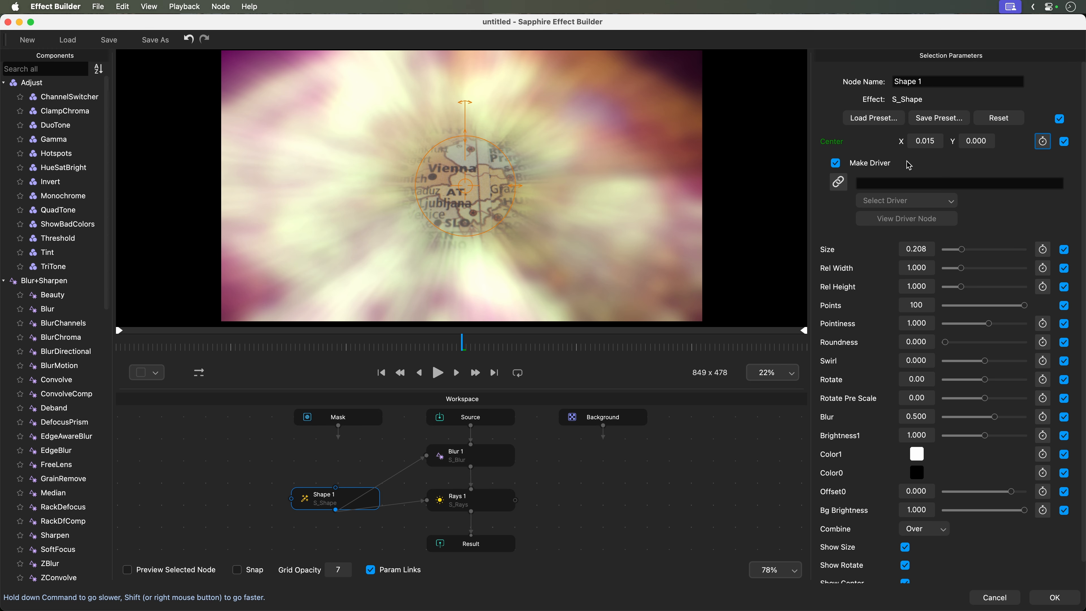
{"action": "left_click", "coordinate": [1042, 144]}
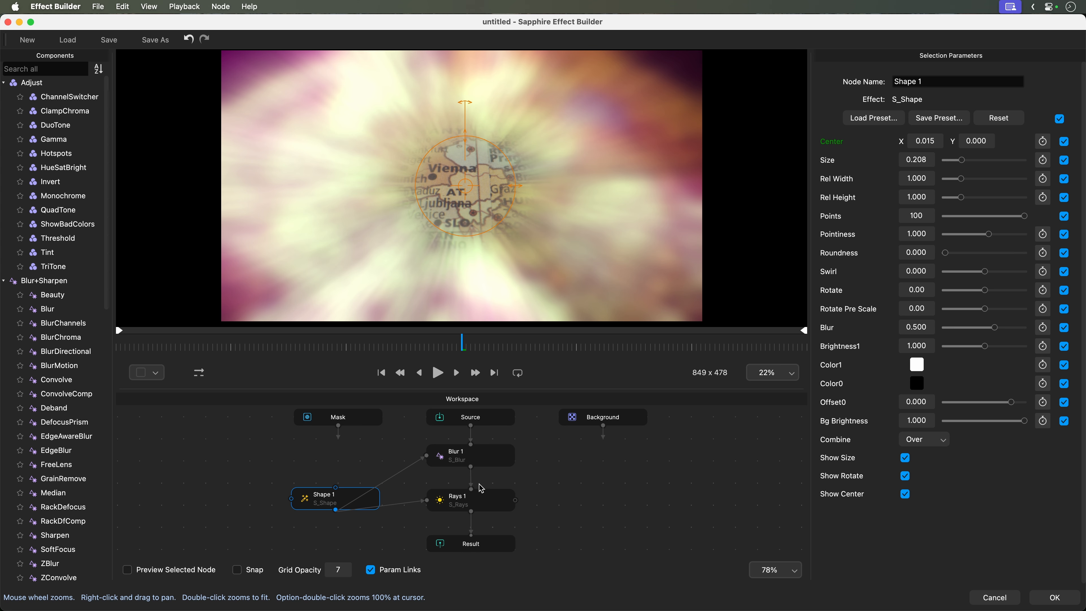
- Link the Center parameter of the Rays 1 node to the driver Shape 1: Center
{"action": "left_click", "coordinate": [482, 497]}
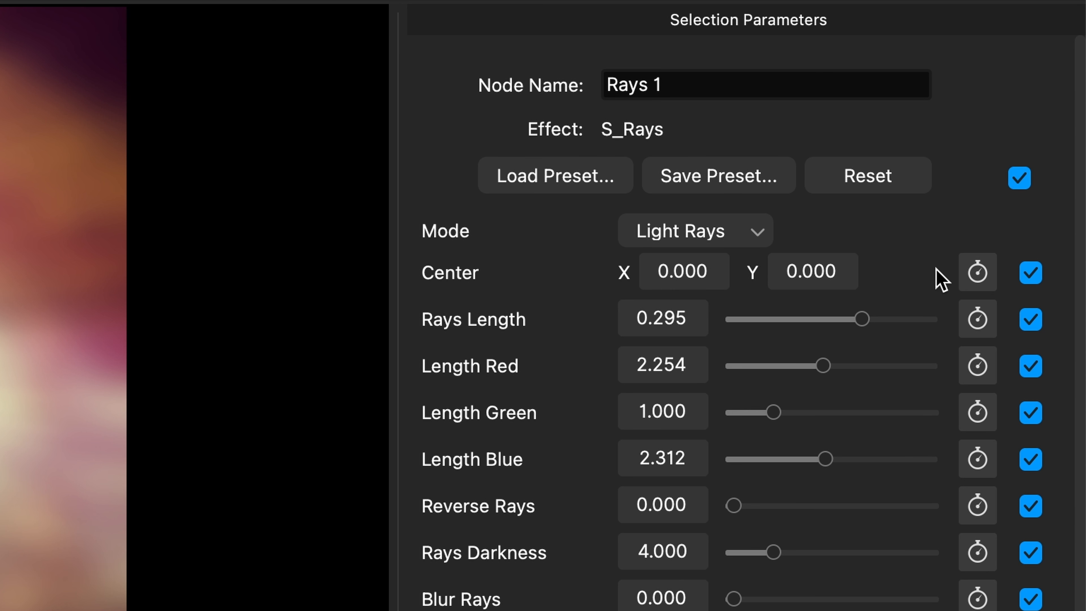
{"action": "left_click", "coordinate": [971, 270]}
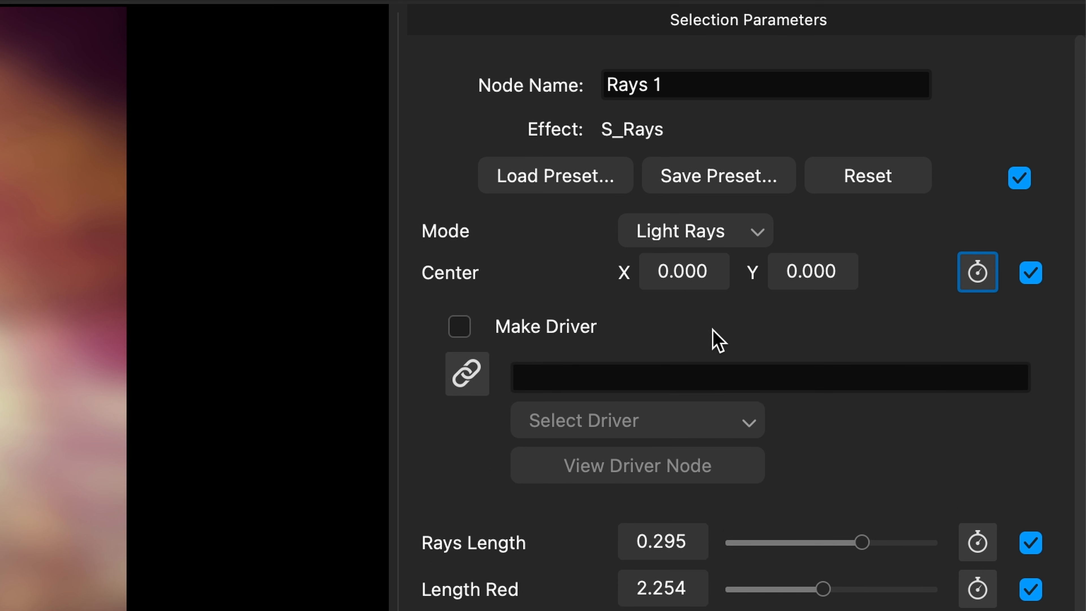
{"action": "left_click", "coordinate": [461, 385]}
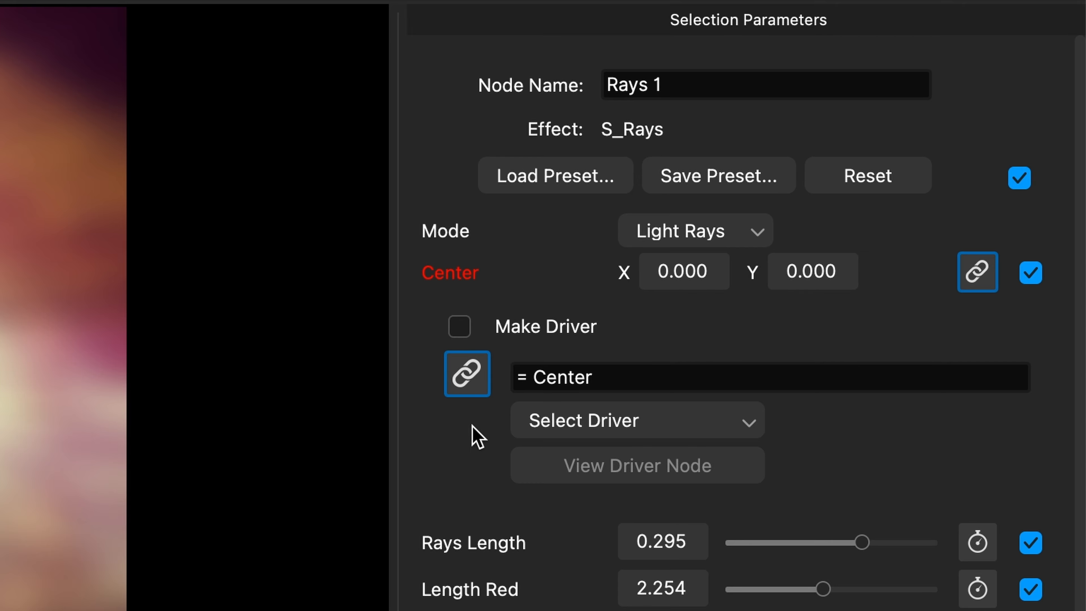
{"action": "left_click", "coordinate": [729, 423]}
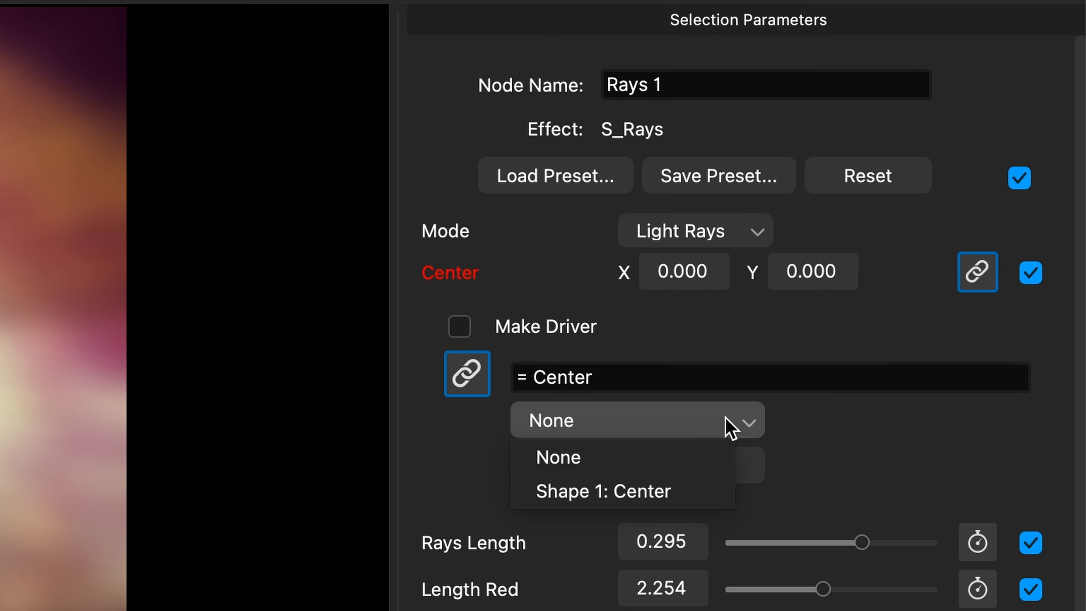
{"action": "left_click", "coordinate": [704, 496]}
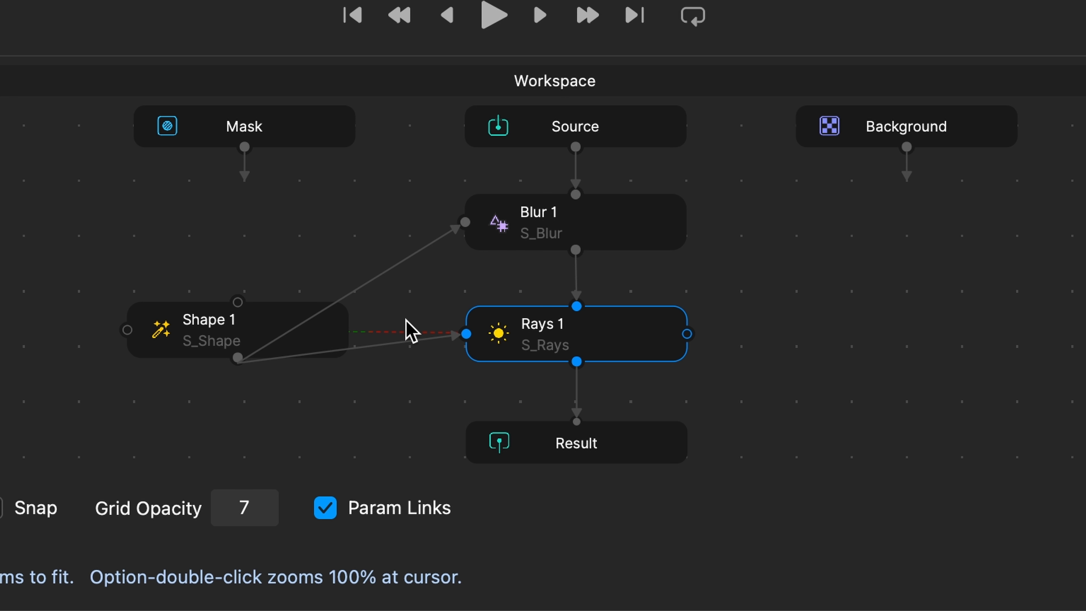
- Inspect the Center link between Shape 1 and Rays 1, go to its driver node and test it by moving the shape's center
{"action": "mouse_move", "coordinate": [402, 342]}
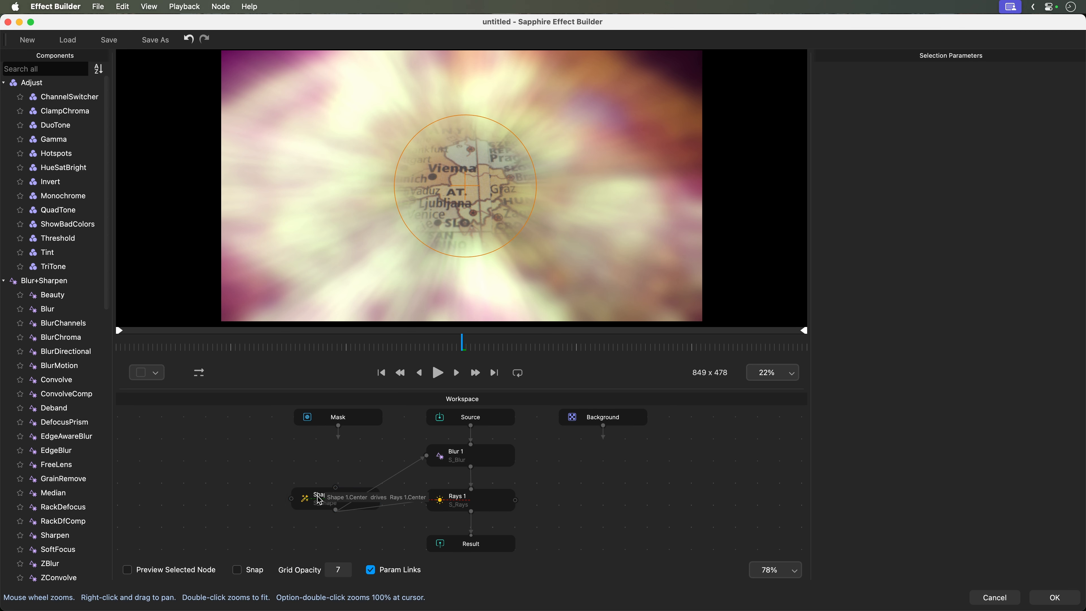
{"action": "left_click", "coordinate": [316, 332]}
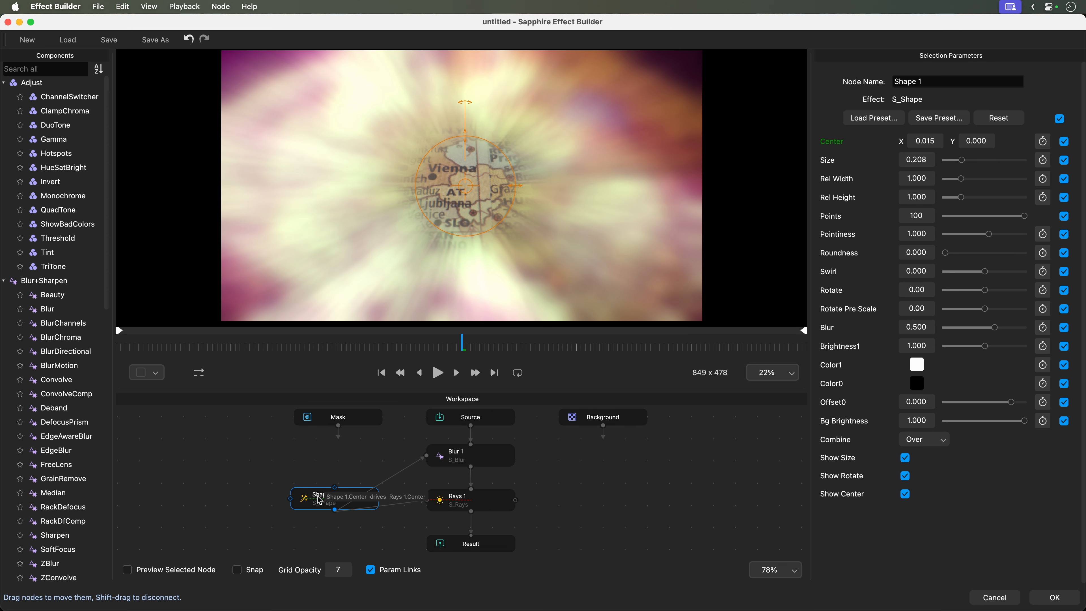
{"action": "left_click", "coordinate": [492, 504]}
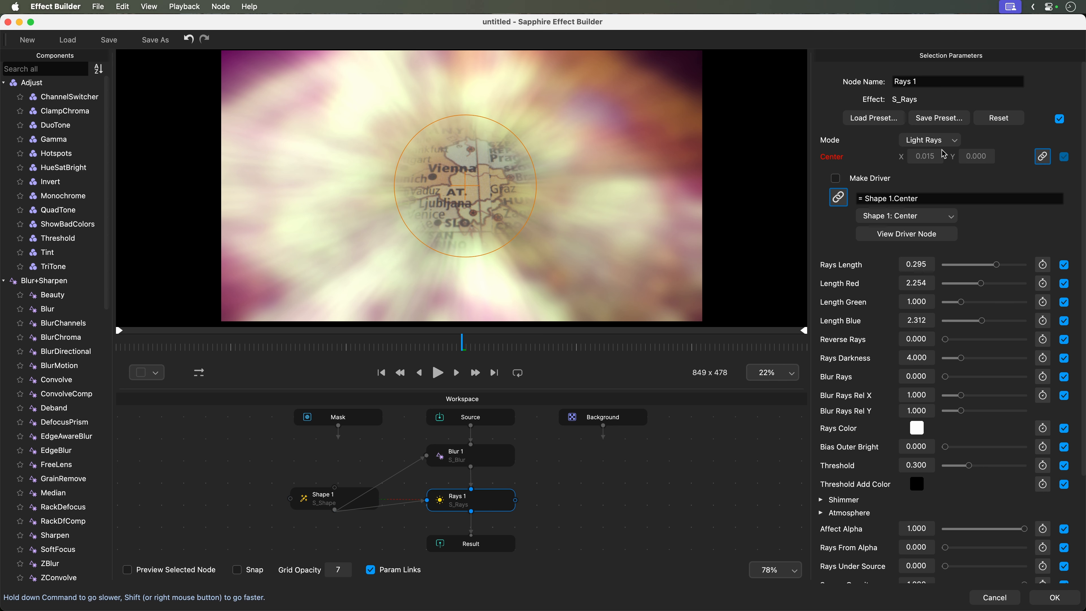
{"action": "left_click", "coordinate": [907, 235]}
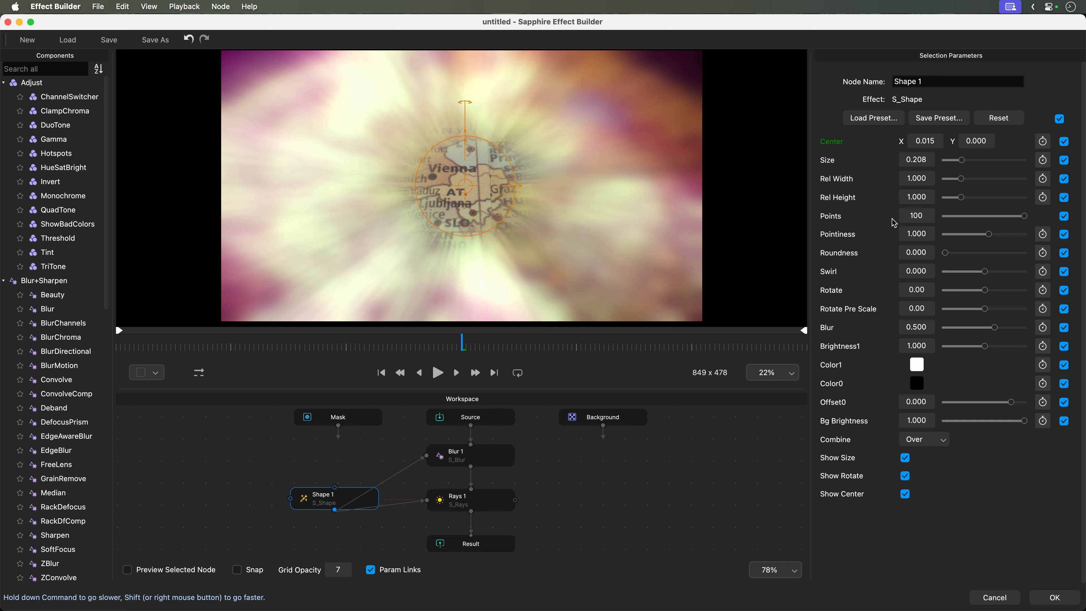
{"action": "left_click_drag", "start_coordinate": [477, 185], "coordinate": [448, 181]}
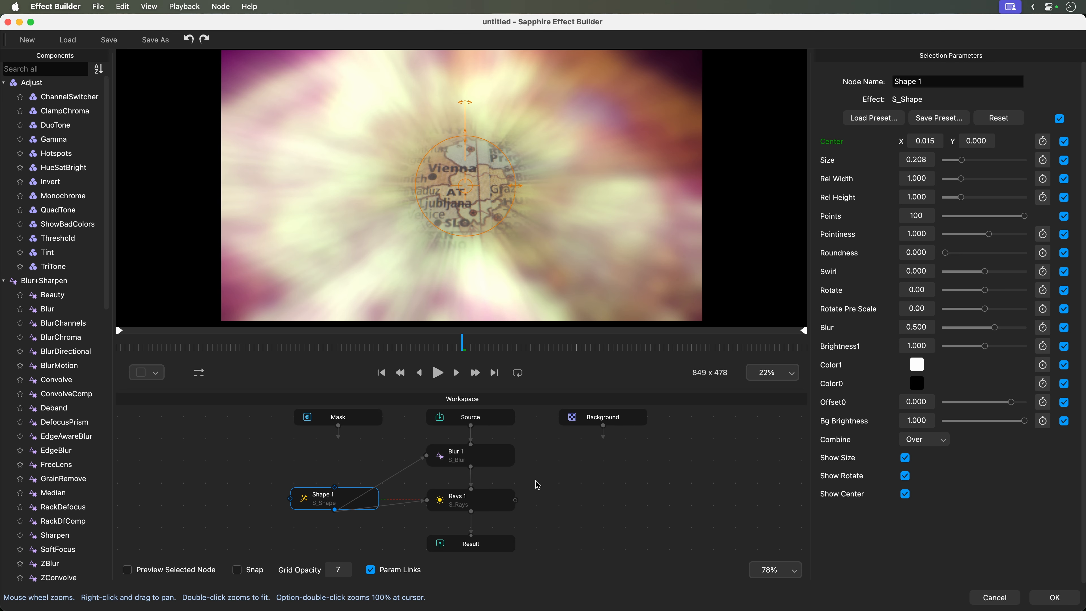
- Make the Rays Length parameter of Rays 1 a driver and rename it "Rays and Blur"
{"action": "left_click", "coordinate": [500, 497]}
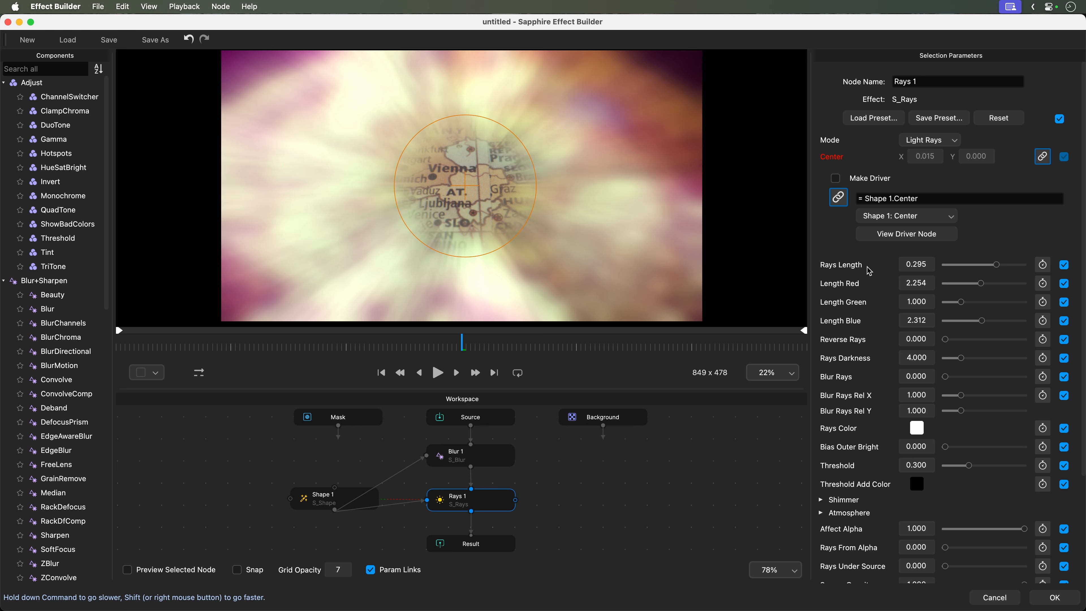
{"action": "left_click", "coordinate": [1044, 266]}
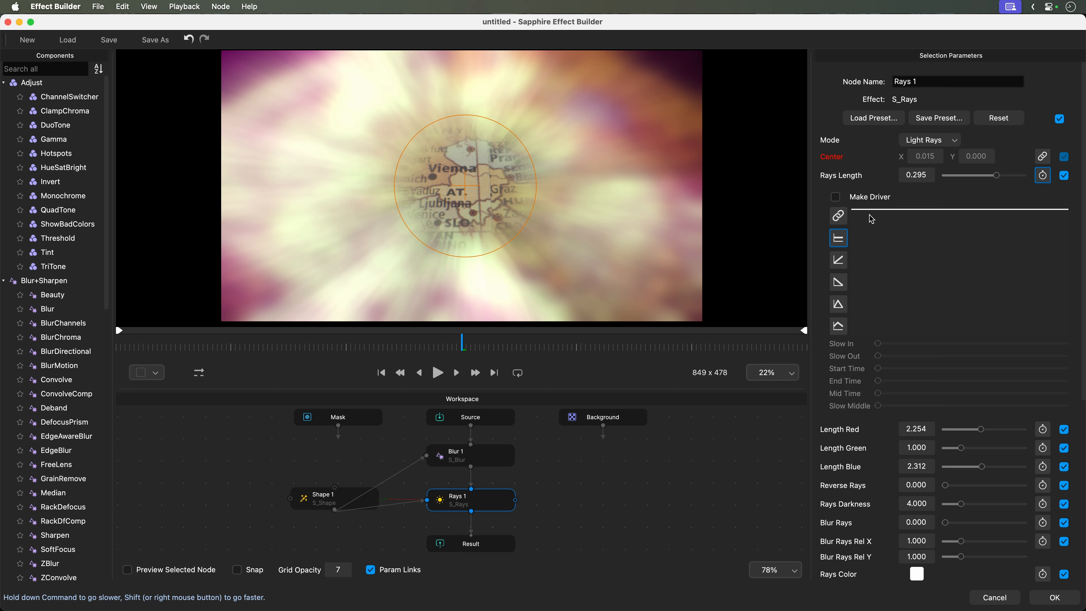
{"action": "left_click", "coordinate": [835, 197]}
{"action": "double_click", "coordinate": [836, 176]}
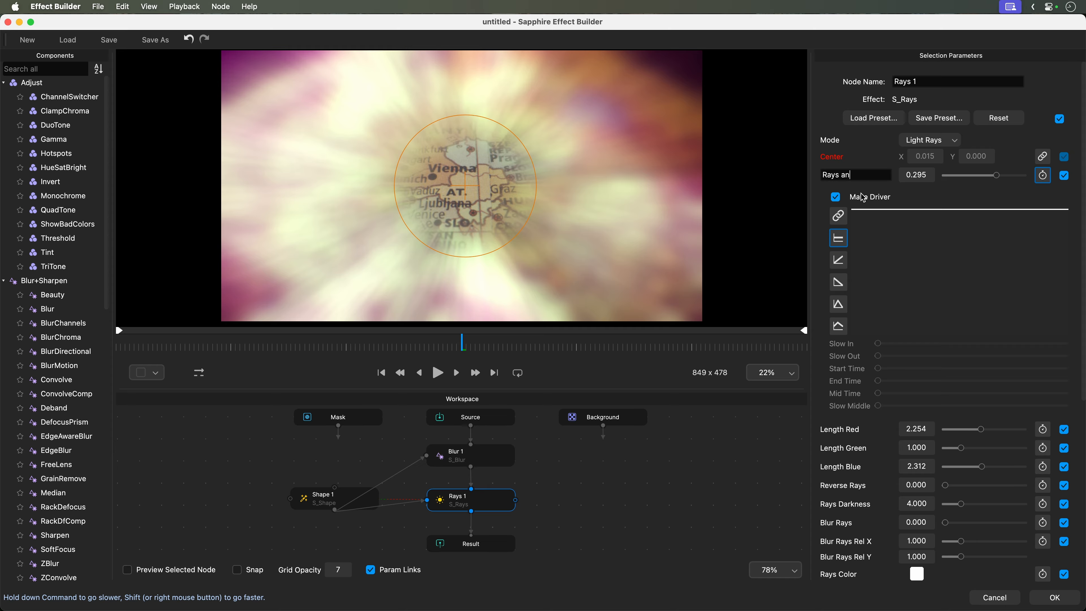
{"action": "key", "text": "Return"}
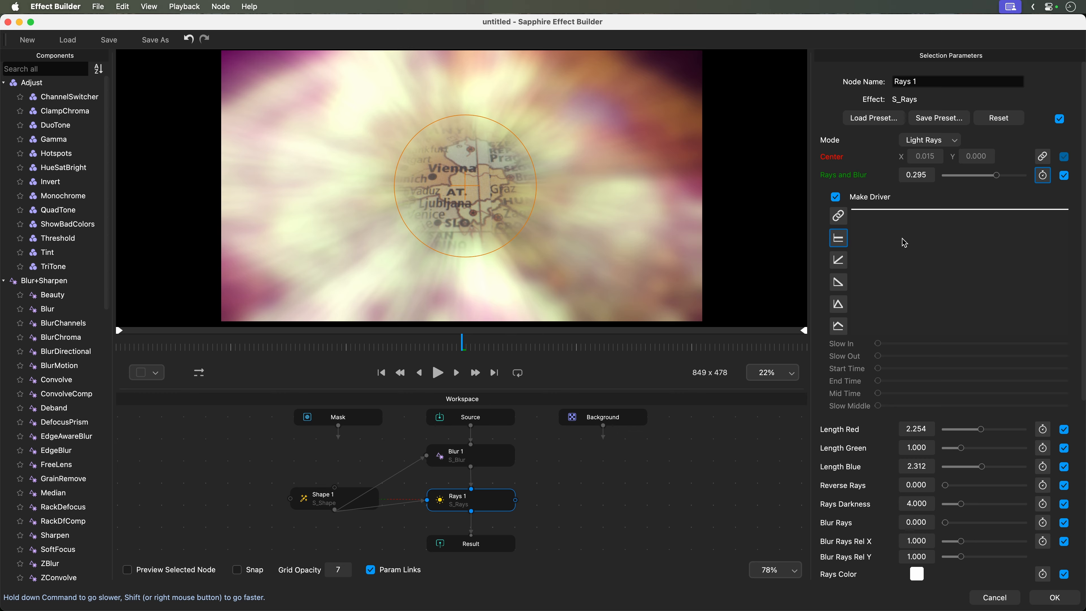
- Link the Blur Amount parameter of Blur 1 to the driver Rays 1: Rays and Blur
{"action": "left_click", "coordinate": [493, 463]}
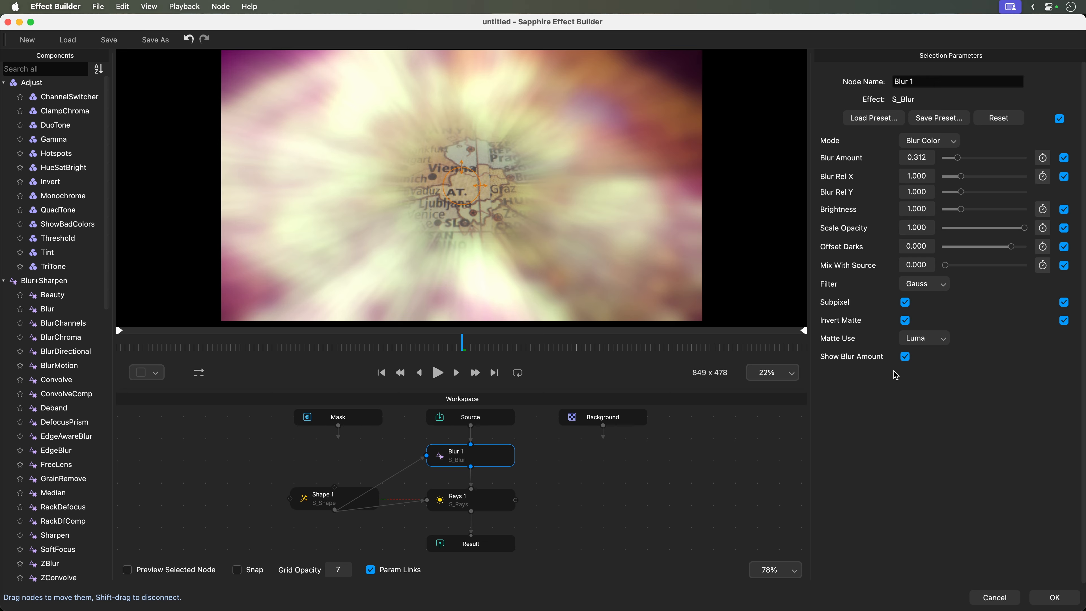
{"action": "left_click", "coordinate": [1043, 157]}
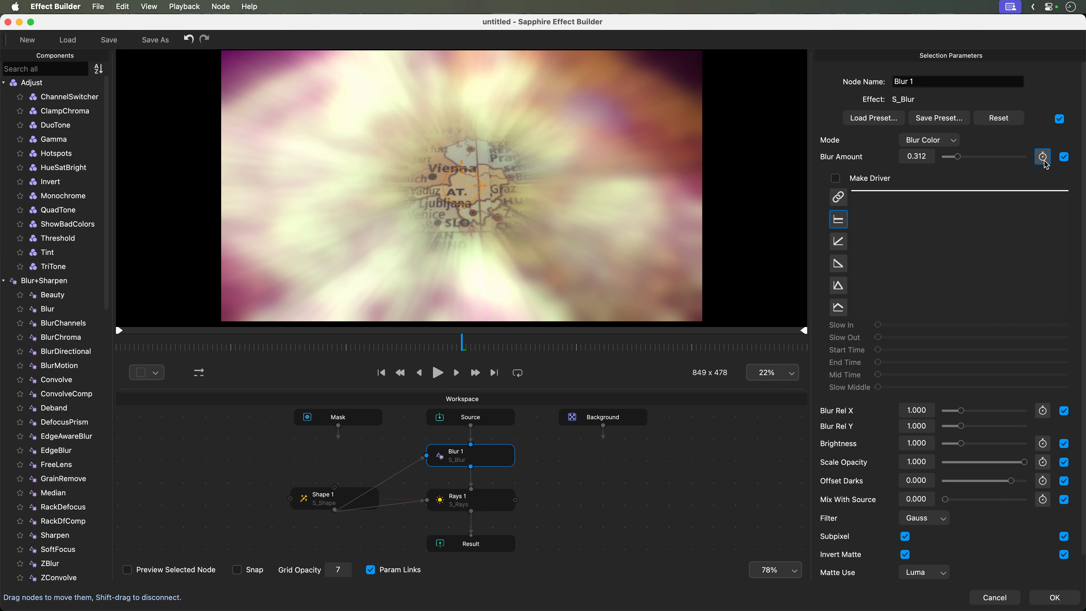
{"action": "left_click", "coordinate": [838, 197]}
{"action": "left_click", "coordinate": [950, 218]}
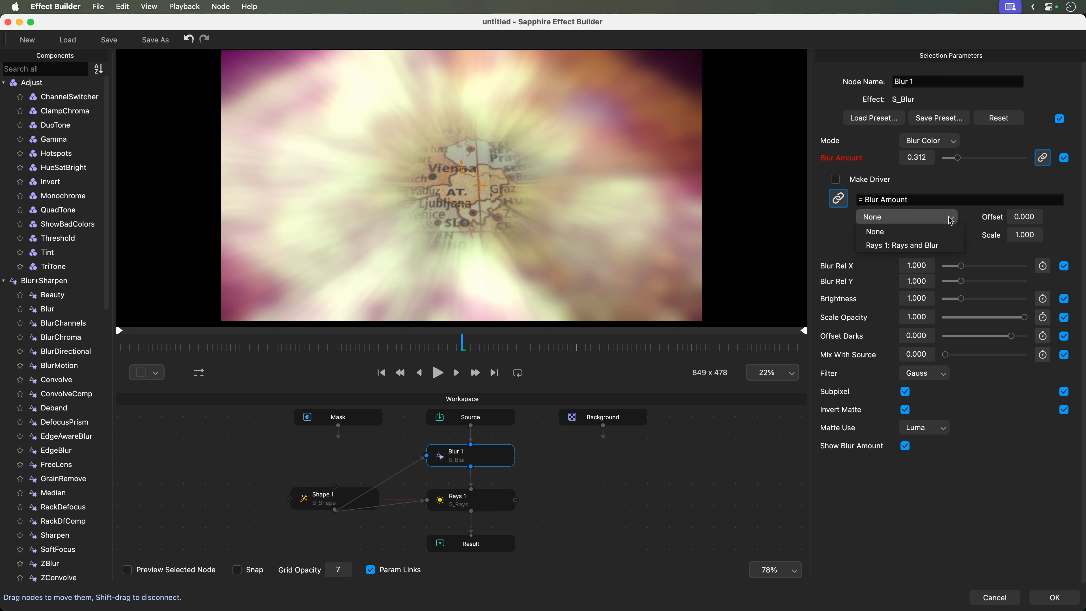
{"action": "left_click", "coordinate": [950, 246]}
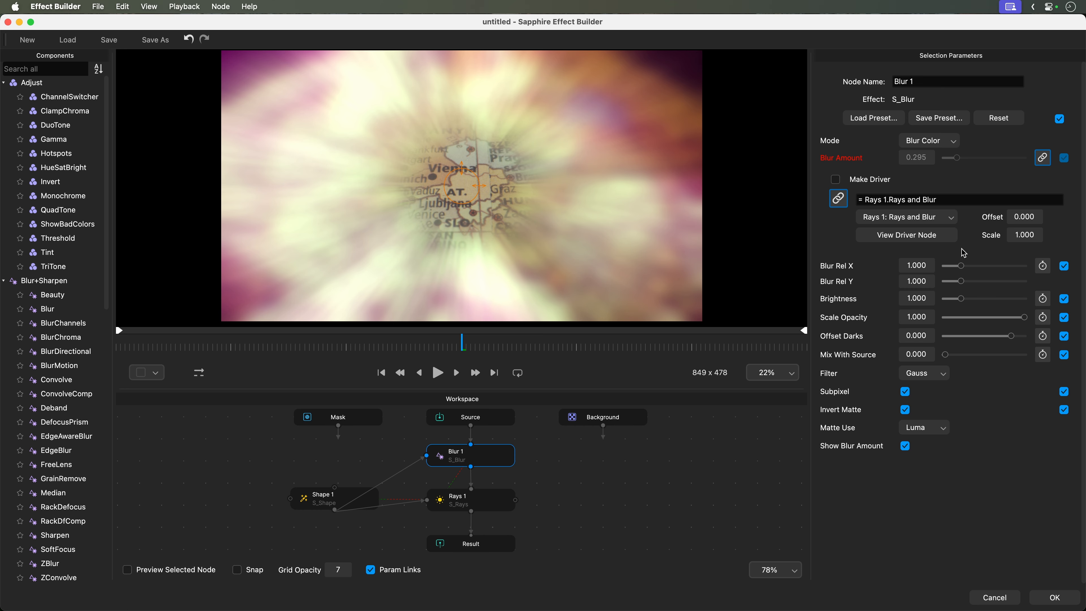
- Set the Rays and Blur driver of the Rays 1 node to 0.2
{"action": "left_click", "coordinate": [476, 505]}
{"action": "double_click", "coordinate": [923, 175]}
{"action": "type", "text": "0.2"}
{"action": "key", "text": "Return"}
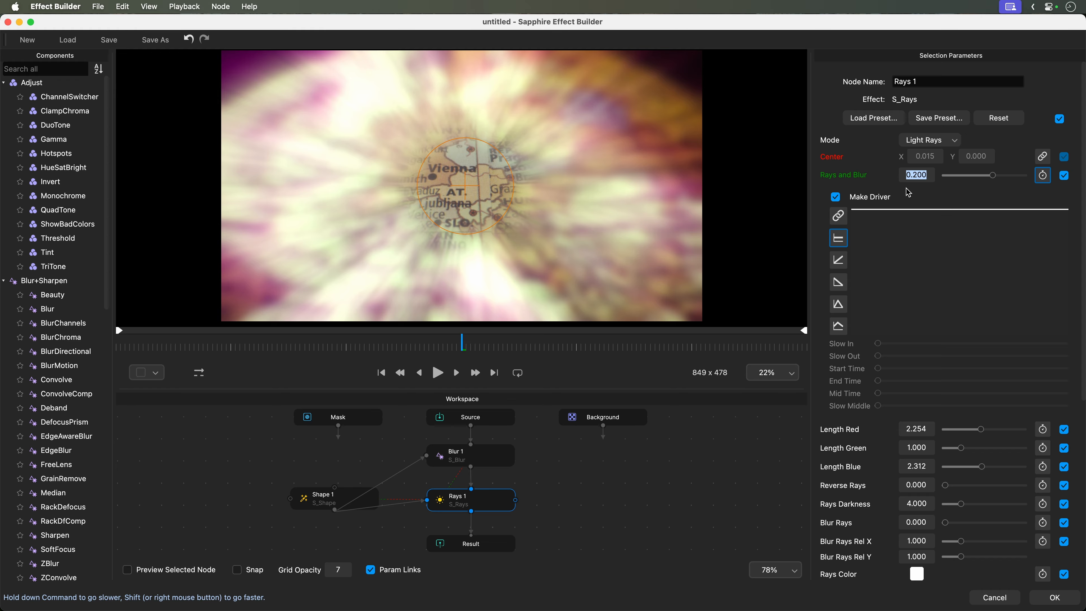
- Scale the linked Blur Amount of Blur 1 relative to its driver, trying 0.5 and settling on 2
{"action": "left_click", "coordinate": [490, 459]}
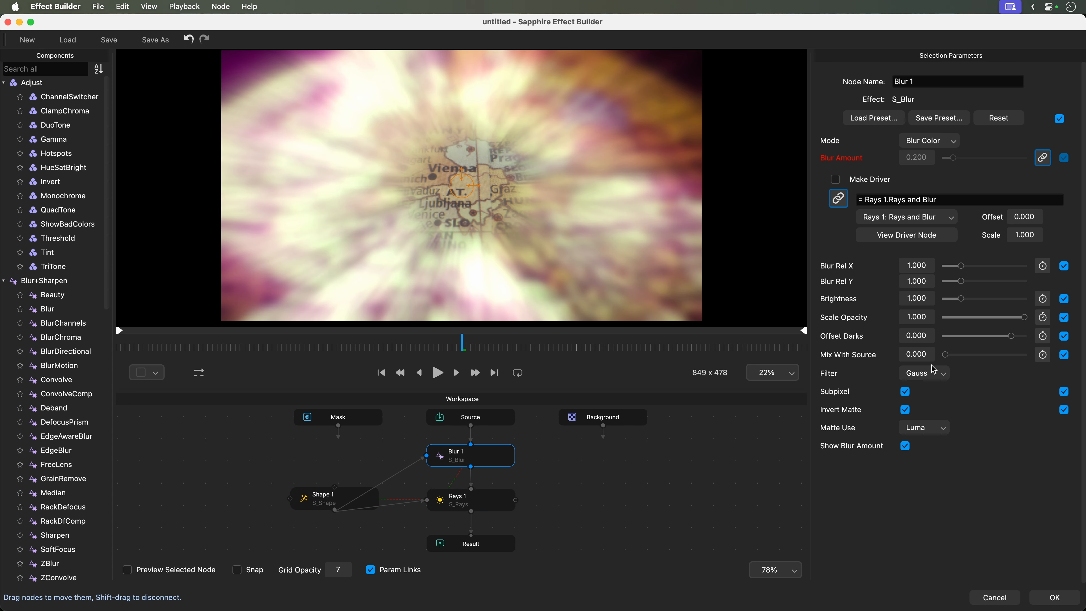
{"action": "left_click", "coordinate": [1030, 232]}
{"action": "type", "text": "0.5"}
{"action": "key", "text": "Return"}
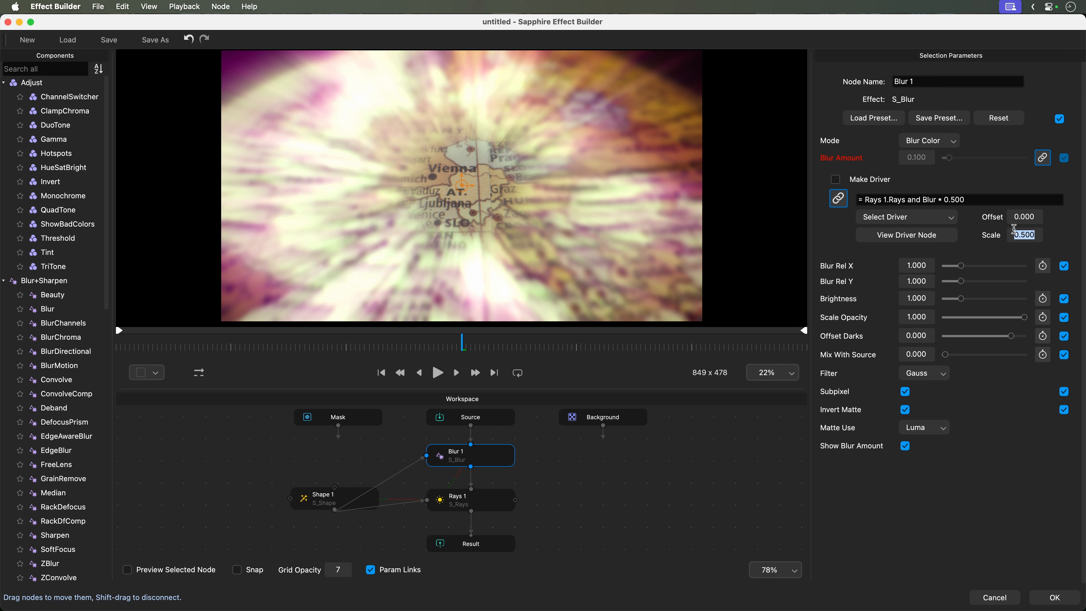
{"action": "type", "text": "."}
{"action": "key", "text": "Return"}
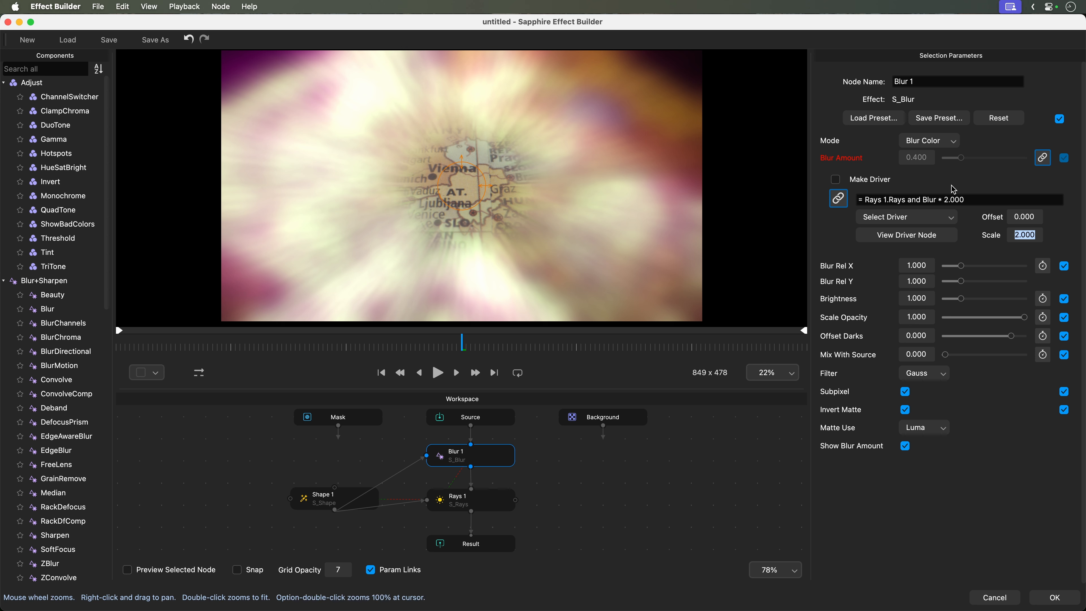
- Go from the linked Blur Amount to its driver node and adjust the Rays and Blur value
{"action": "left_click", "coordinate": [961, 158]}
{"action": "left_click", "coordinate": [901, 235]}
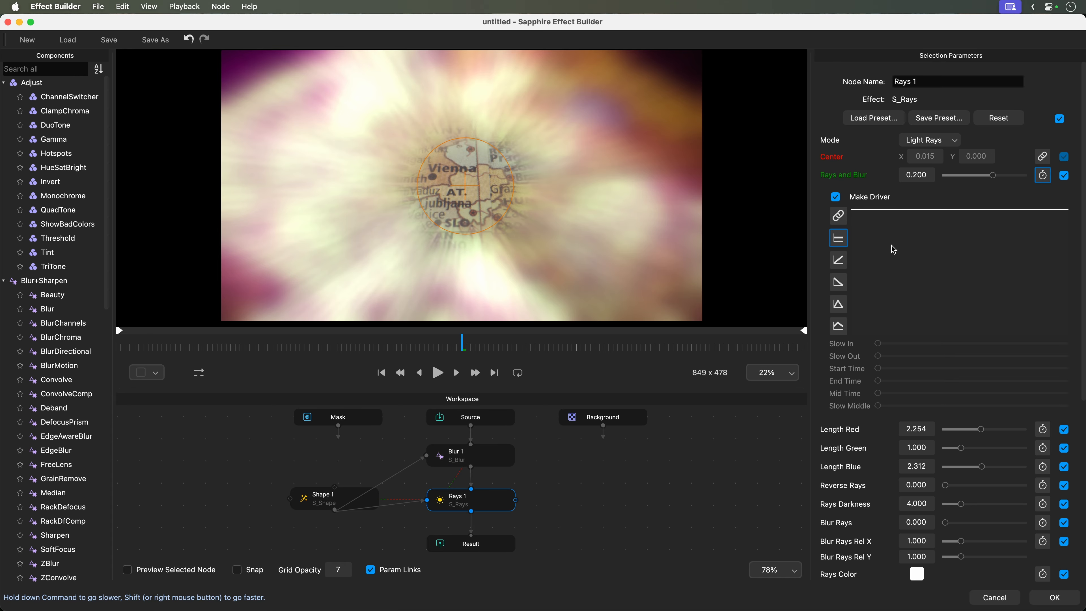
{"action": "left_click_drag", "start_coordinate": [993, 179], "coordinate": [992, 177]}
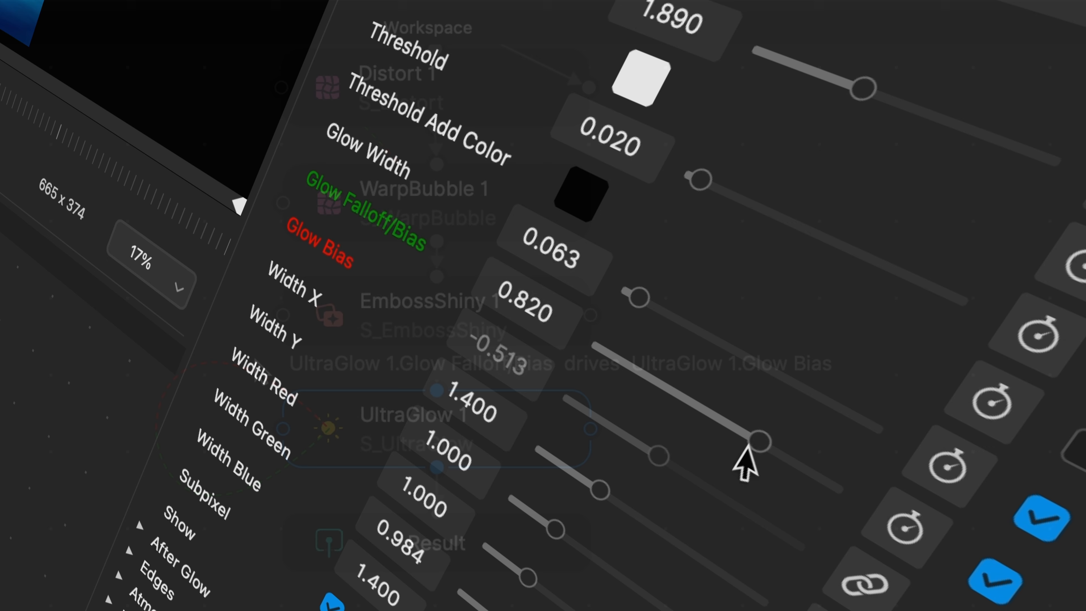
- Adjust the Glow Falloff/Bias driver of the UltraGlow 1 node
{"action": "left_click_drag", "start_coordinate": [744, 454], "coordinate": [1059, 344]}
{"action": "left_click_drag", "start_coordinate": [1058, 341], "coordinate": [1036, 344]}
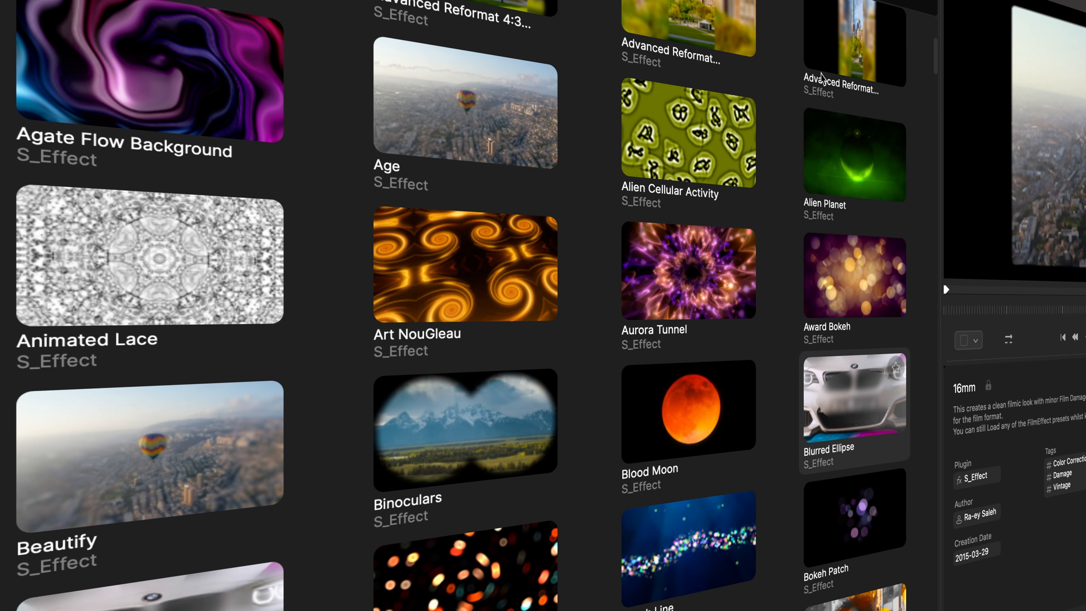
- Browse the S_Effect presets and adjust the Rel Height driver of the Thin Strips node in the Caustic Portal effect
{"action": "scroll", "coordinate": [823, 80], "scroll_direction": "up", "scroll_amount": 4}
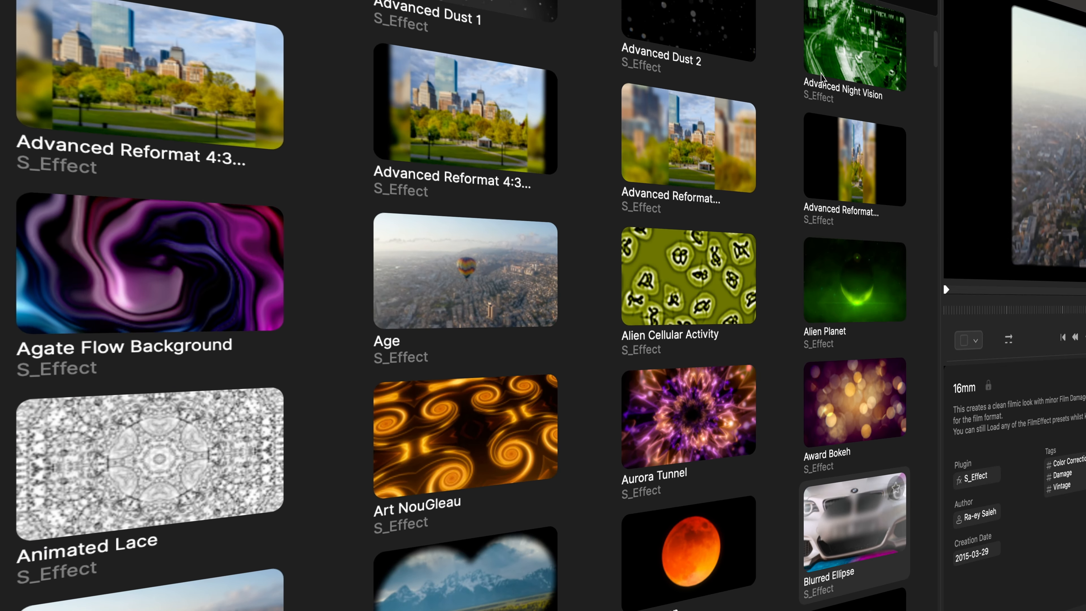
{"action": "scroll", "coordinate": [820, 77], "scroll_direction": "up", "scroll_amount": 3}
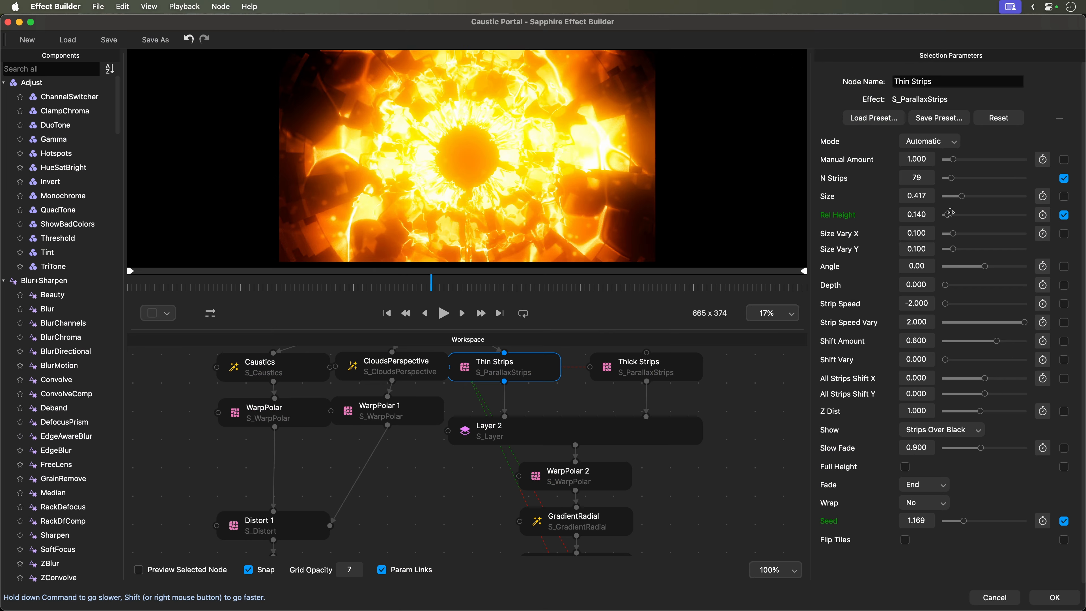
{"action": "left_click_drag", "start_coordinate": [949, 213], "coordinate": [893, 213]}
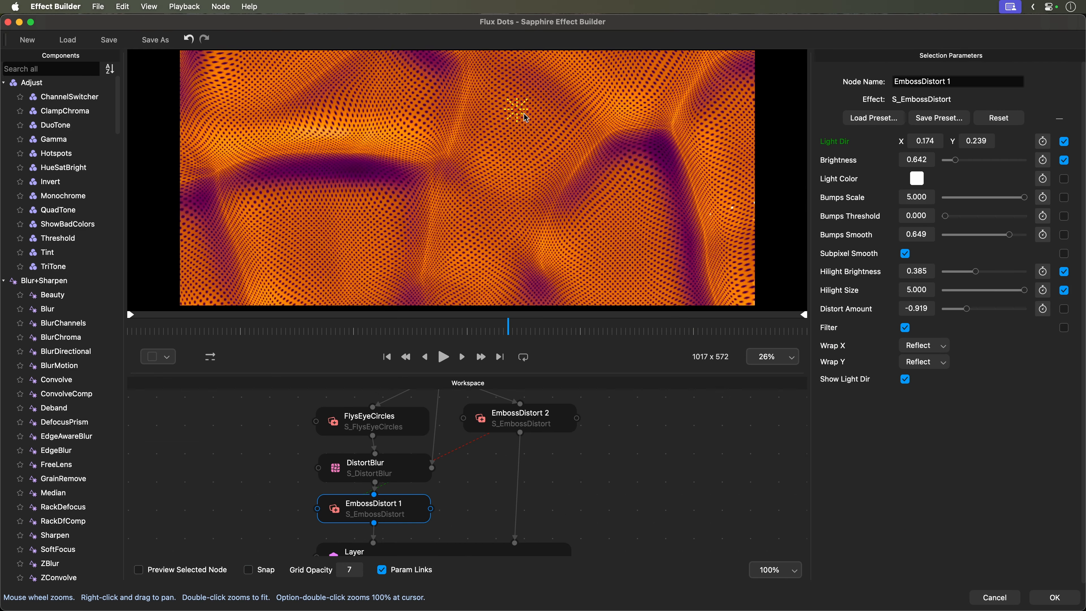
- Move the Light Dir driver of EmbossDistort 1 in the Flux Dots effect to about X 0.318, Y 0.280
{"action": "left_click_drag", "start_coordinate": [526, 118], "coordinate": [568, 105]}
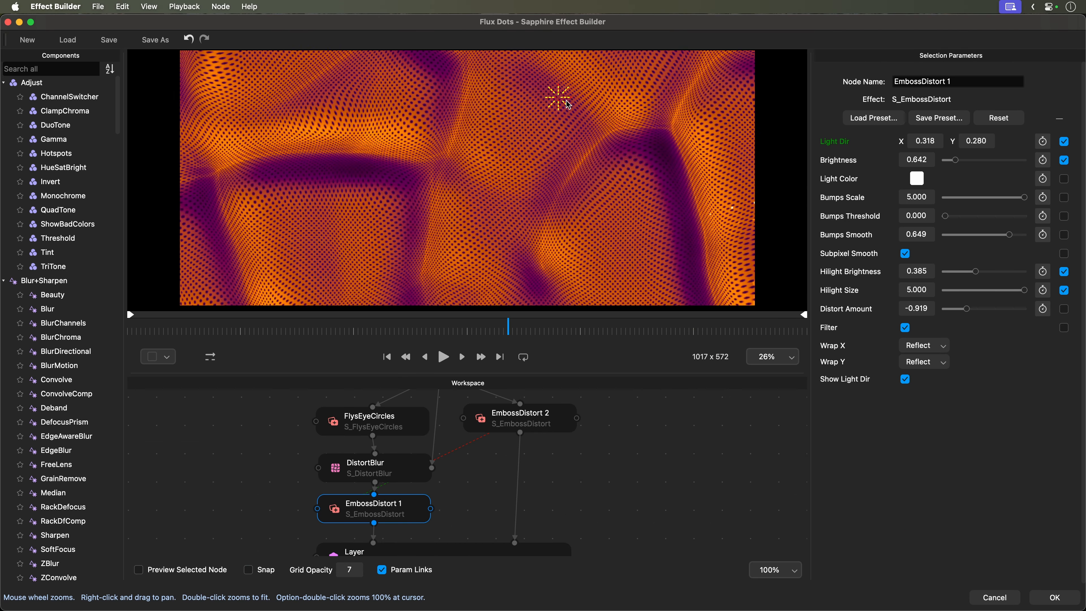